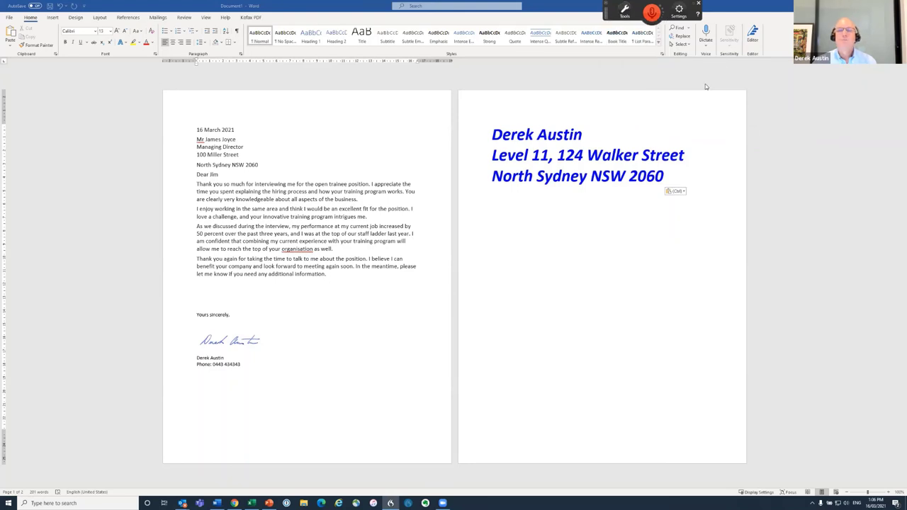
Open the "Start a Letter" custom command for editing and widen its editing window.
{"action": "left_click_drag", "start_coordinate": [527, 248], "coordinate": [530, 222]}
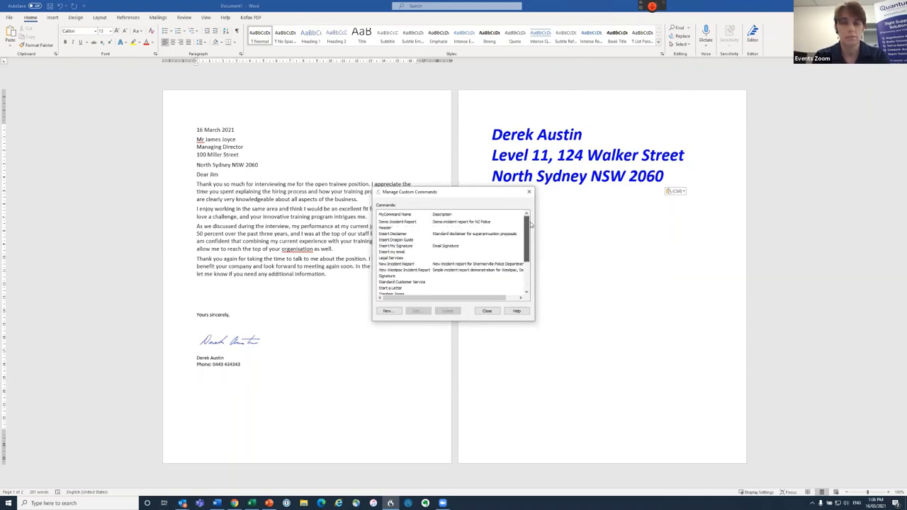
{"action": "left_click_drag", "start_coordinate": [528, 244], "coordinate": [527, 269]}
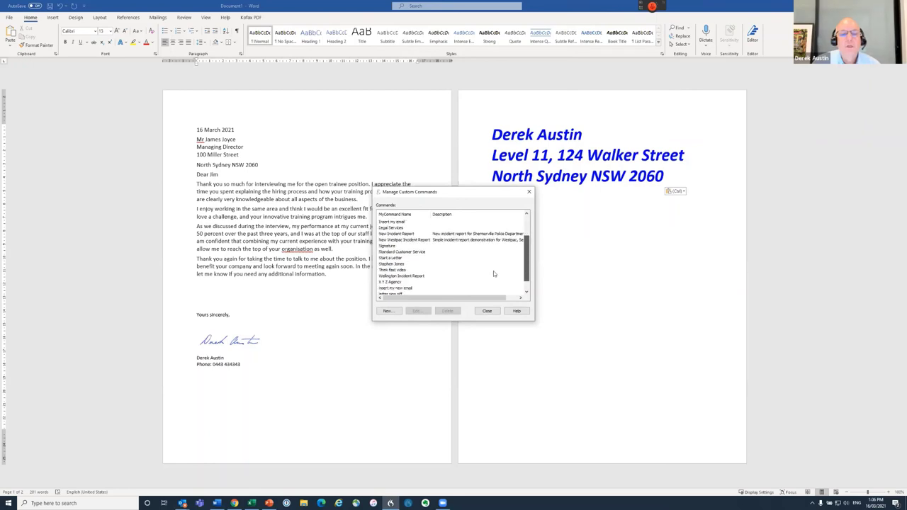
{"action": "left_click", "coordinate": [390, 257]}
{"action": "double_click", "coordinate": [390, 257]}
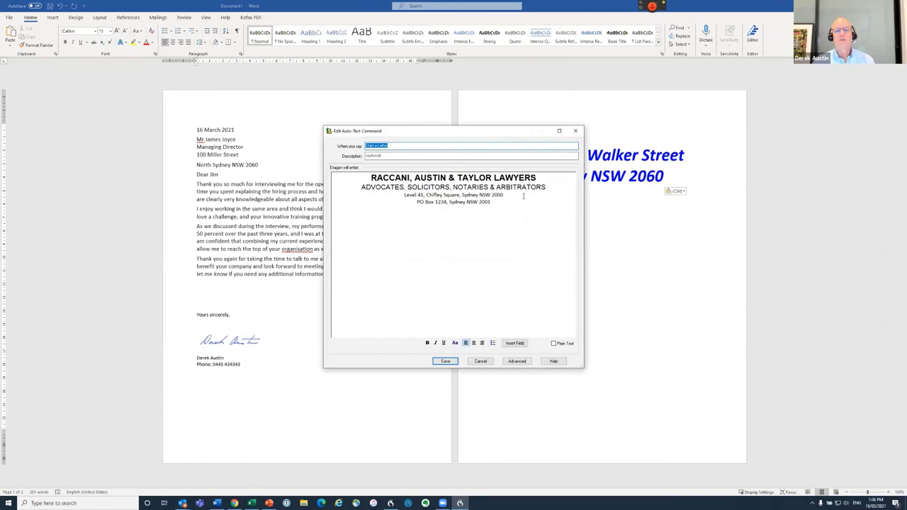
{"action": "left_click", "coordinate": [513, 199]}
{"action": "left_click", "coordinate": [525, 271]}
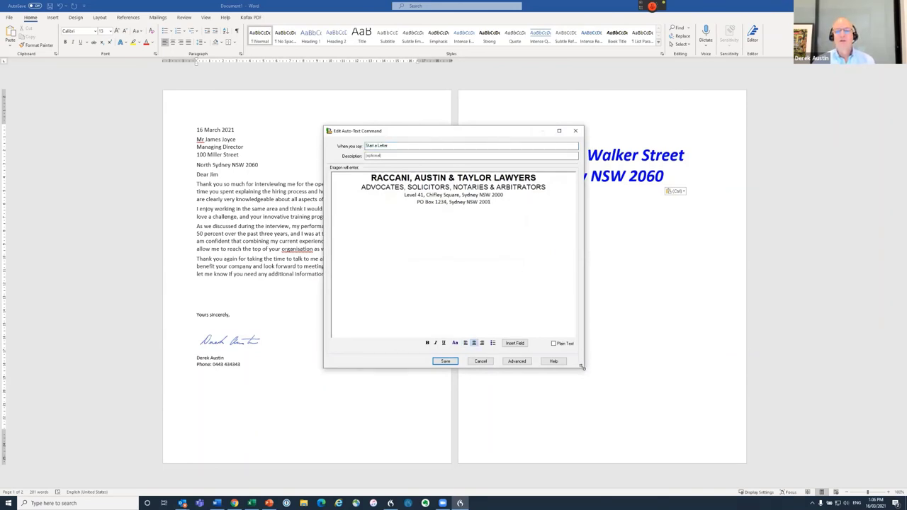
{"action": "left_click_drag", "start_coordinate": [580, 366], "coordinate": [652, 339]}
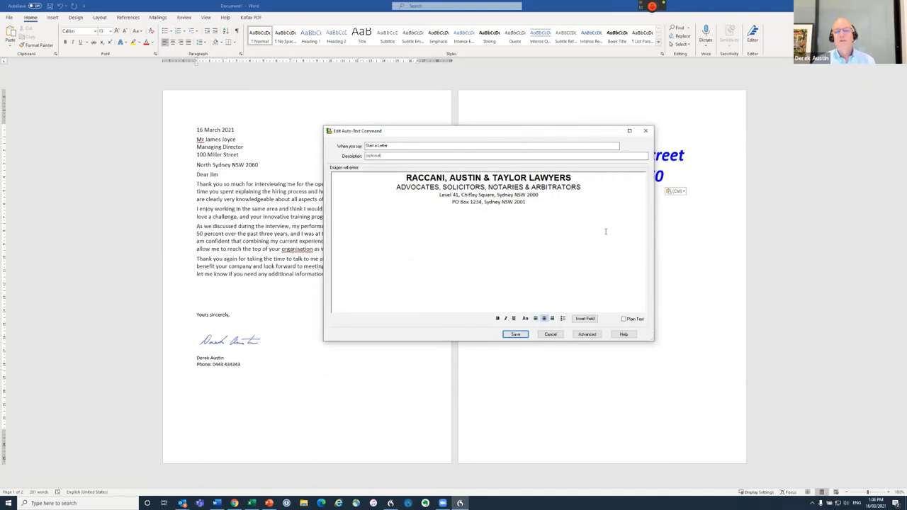
{"action": "key", "text": "Return"}
{"action": "type", "text": "[p][][][]"}
{"action": "key", "text": "BackSpace"}
{"action": "key", "text": "BackSpace"}
{"action": "key", "text": "BackSpace"}
{"action": "key", "text": "BackSpace"}
{"action": "key", "text": "BackSpace"}
{"action": "key", "text": "BackSpace"}
{"action": "key", "text": "BackSpace"}
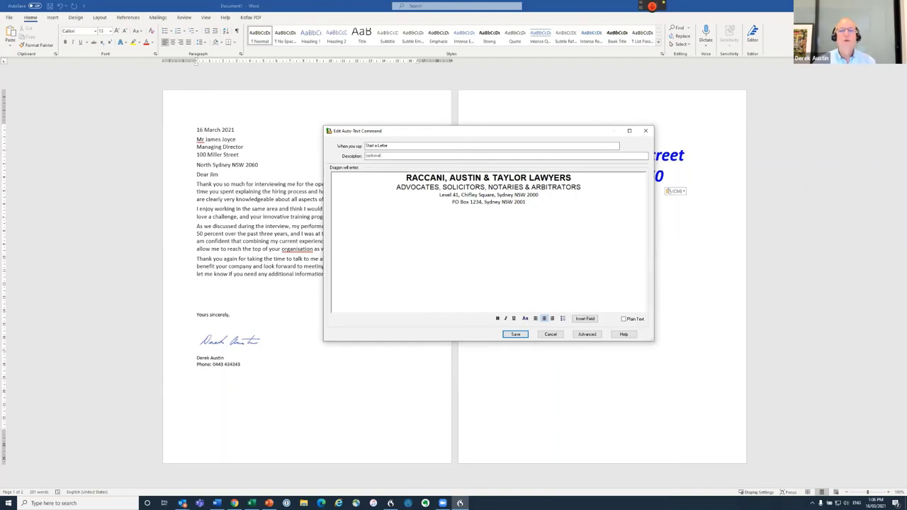
{"action": "left_click", "coordinate": [399, 146]}
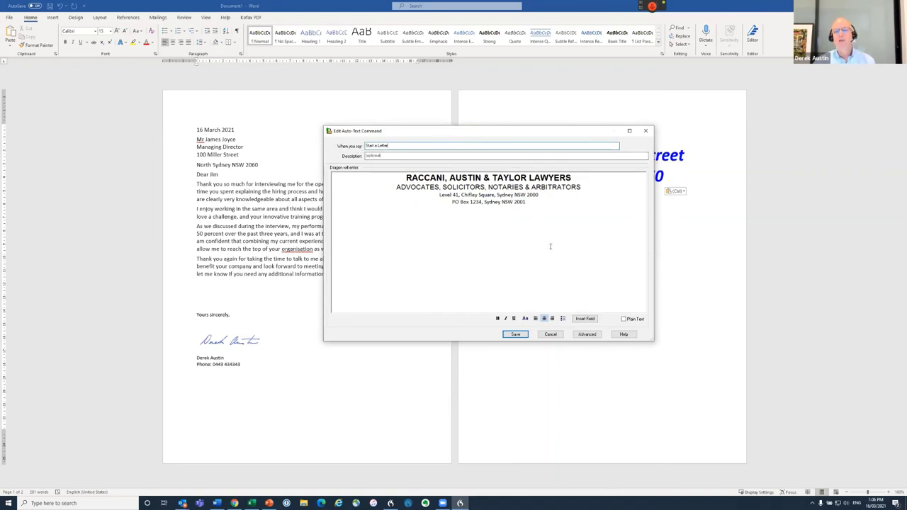
{"action": "left_click", "coordinate": [527, 258]}
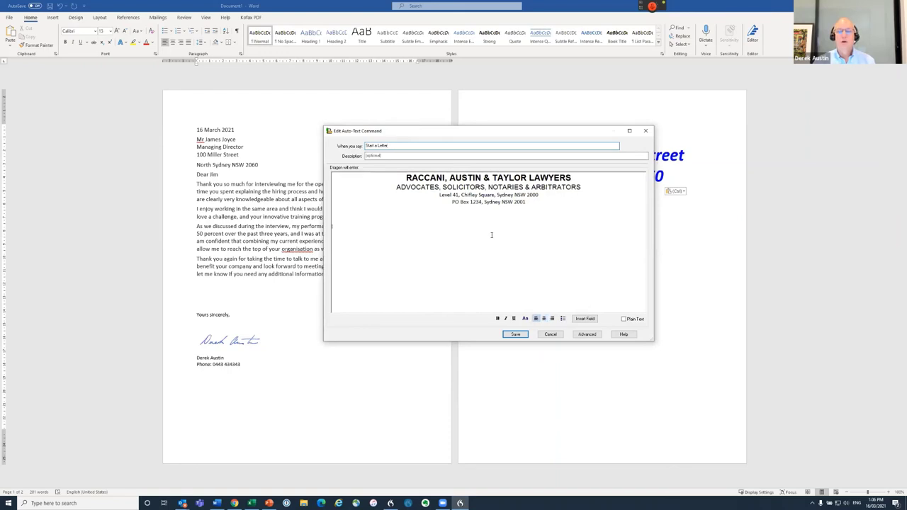
{"action": "left_click", "coordinate": [556, 336]}
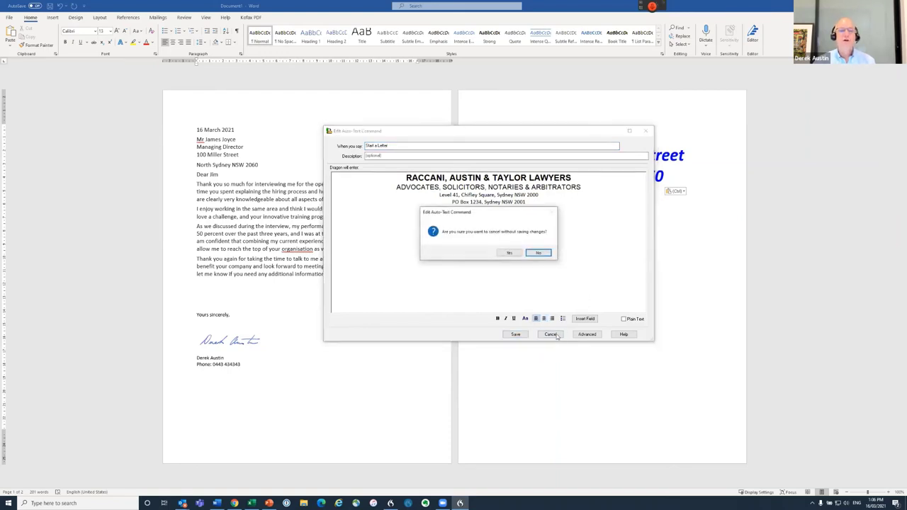
{"action": "left_click", "coordinate": [532, 252]}
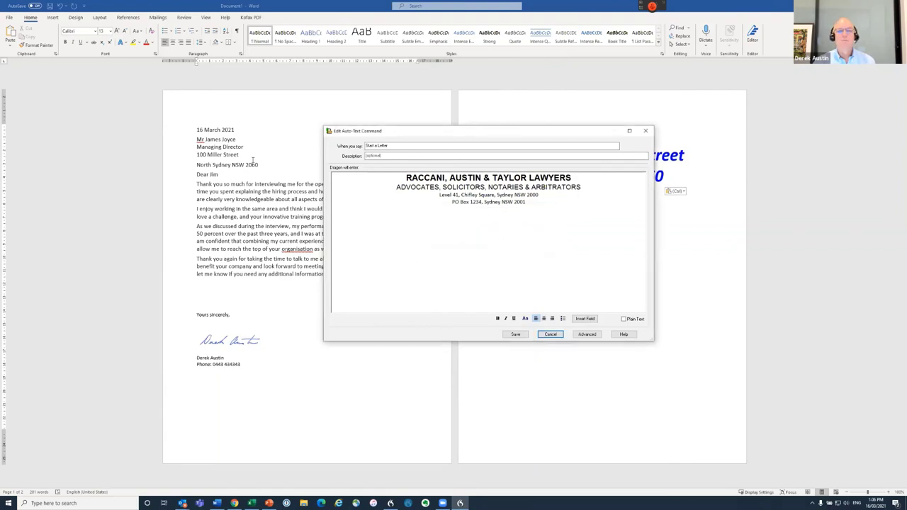
Open the "Sample Interview Thanks" document from the Nuance OneDrive location in Word.
{"action": "left_click", "coordinate": [5, 19]}
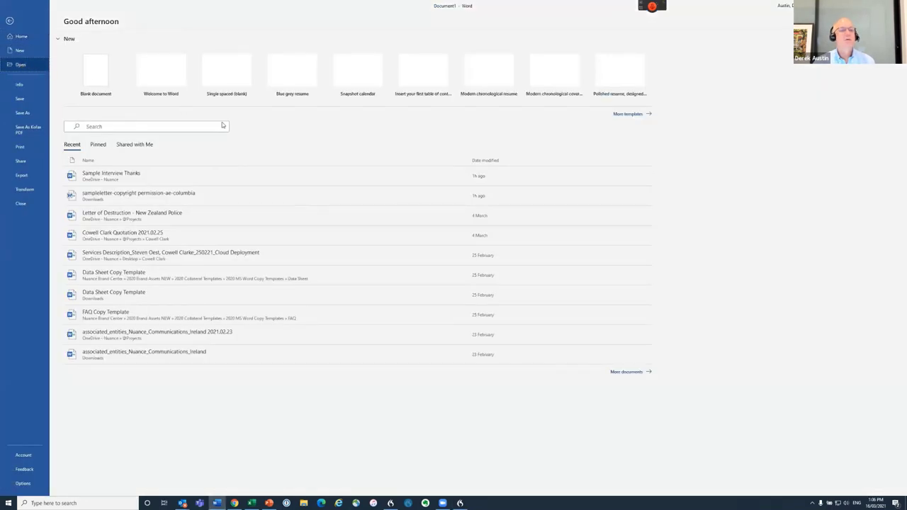
{"action": "left_click", "coordinate": [22, 64]}
{"action": "left_click", "coordinate": [147, 103]}
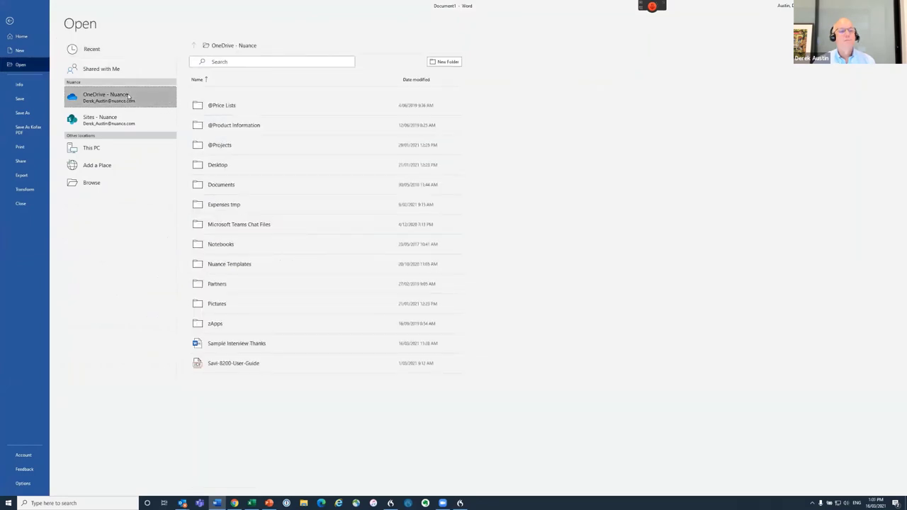
{"action": "left_click", "coordinate": [265, 344]}
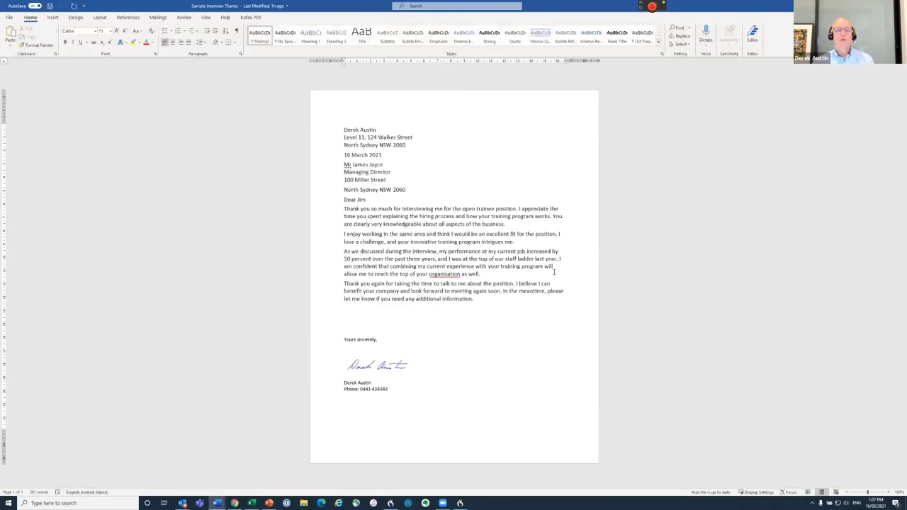
Replace the letter's date with the placeholder [date] and the recipient's name line with [name].
{"action": "left_click", "coordinate": [546, 303]}
{"action": "left_click_drag", "start_coordinate": [383, 155], "coordinate": [318, 150]}
{"action": "type", "text": "["}
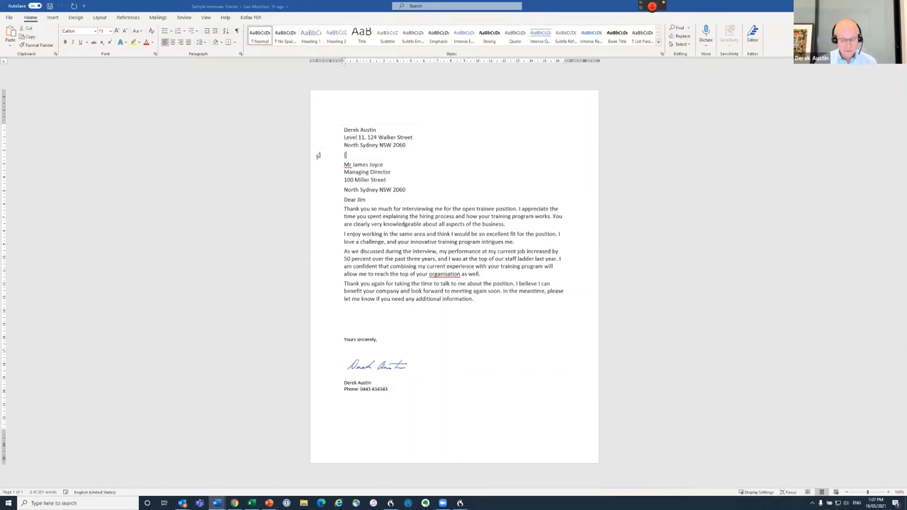
{"action": "type", "text": "date]"}
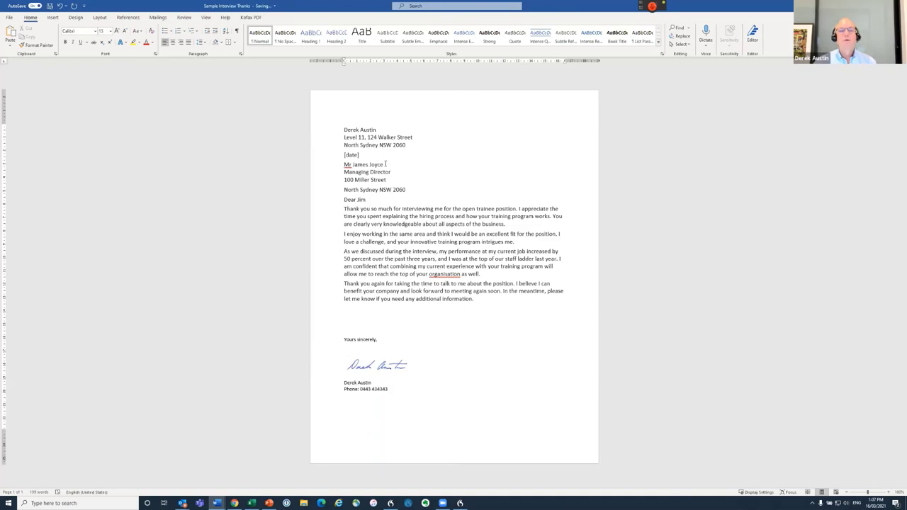
{"action": "left_click", "coordinate": [331, 165]}
{"action": "type", "text": "[nam"}
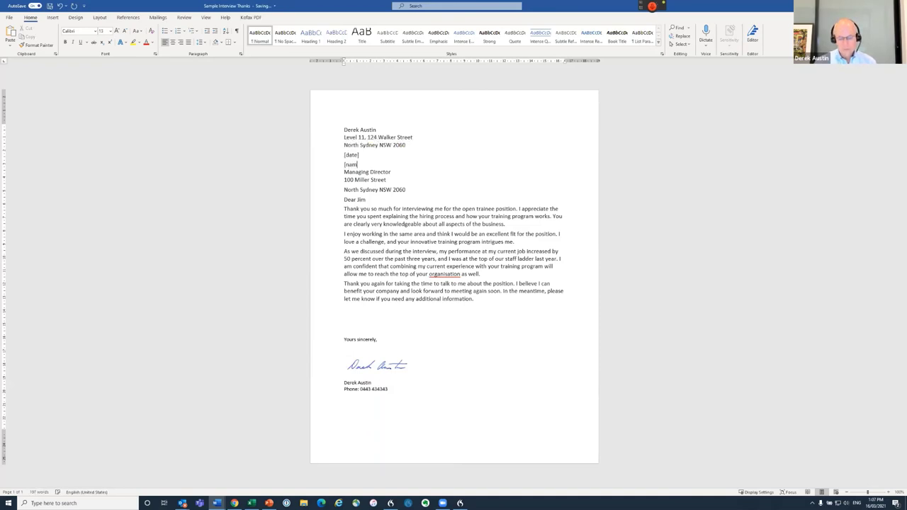
{"action": "type", "text": "e]"}
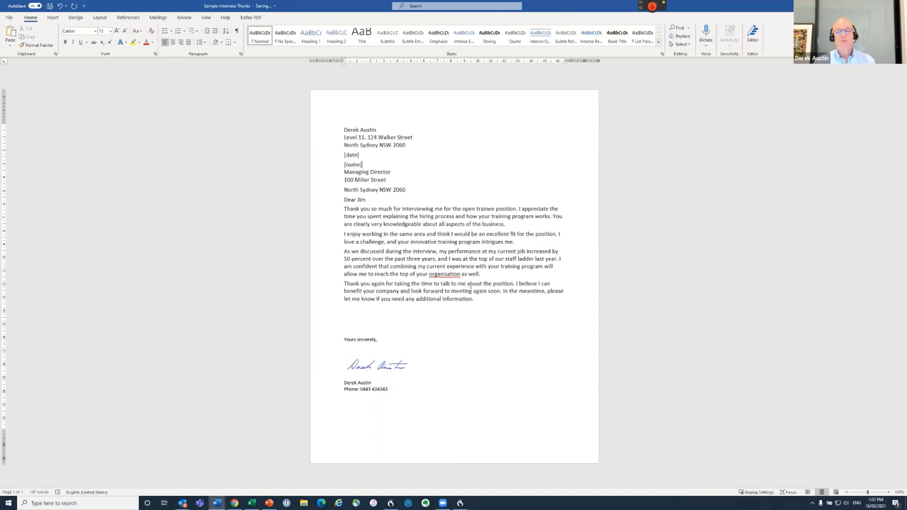
Select the whole letter, including the signature block, and copy it.
{"action": "left_click_drag", "start_coordinate": [467, 393], "coordinate": [291, 124]}
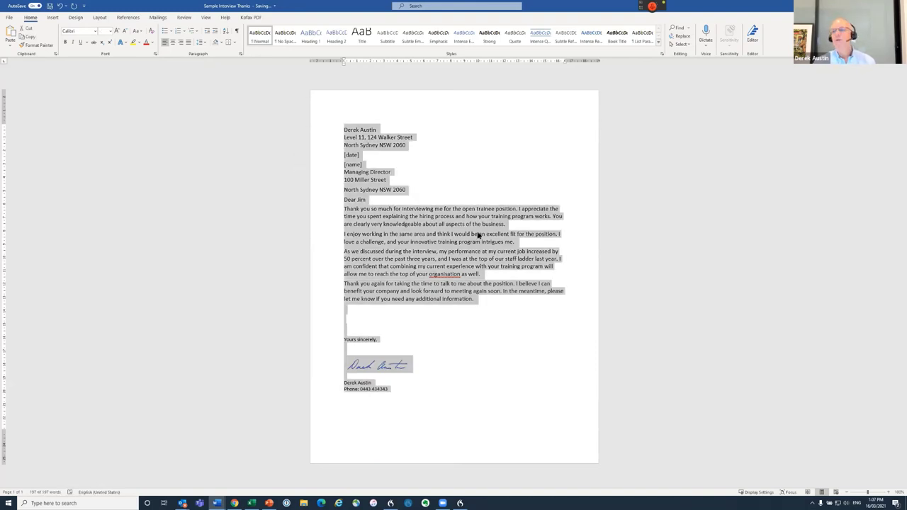
{"action": "right_click", "coordinate": [459, 213]}
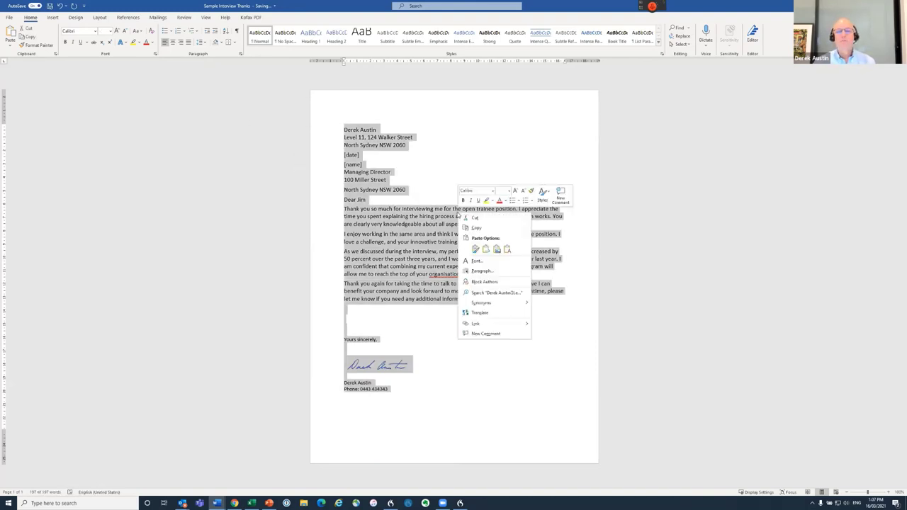
{"action": "left_click", "coordinate": [477, 228]}
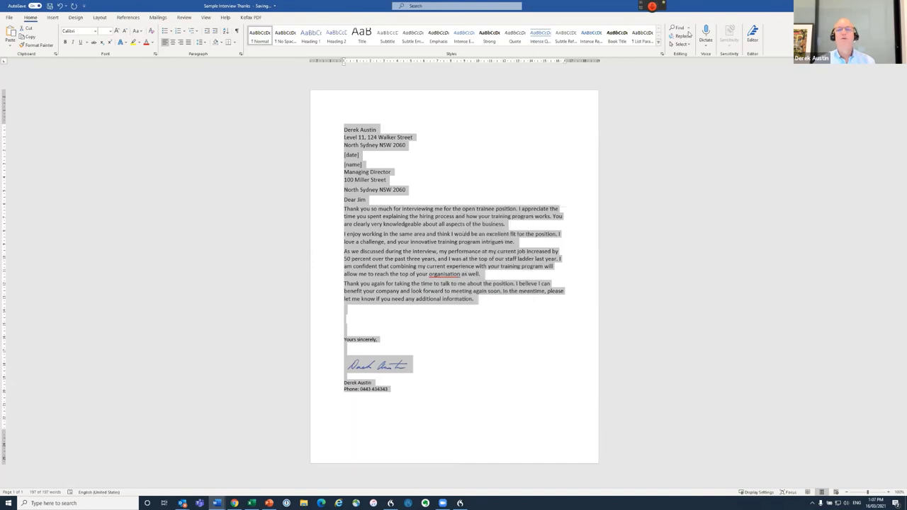
Close the still-open "Start a Letter" auto-text command without saving its changes.
{"action": "mouse_move", "coordinate": [652, 7]}
{"action": "left_click", "coordinate": [624, 9]}
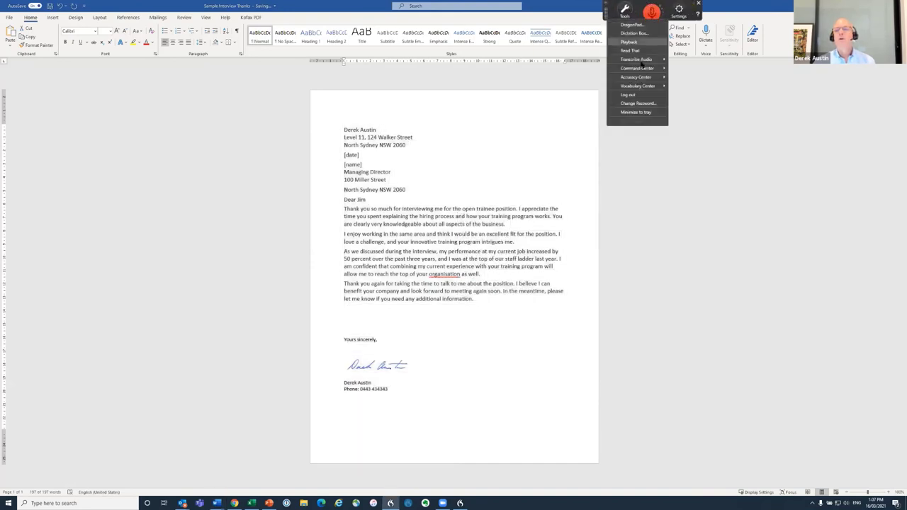
{"action": "mouse_move", "coordinate": [645, 68]}
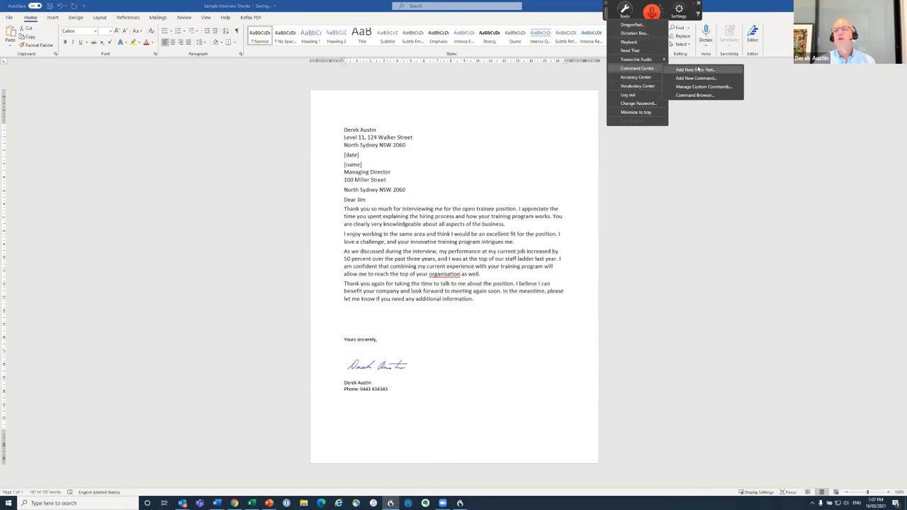
{"action": "left_click", "coordinate": [694, 70]}
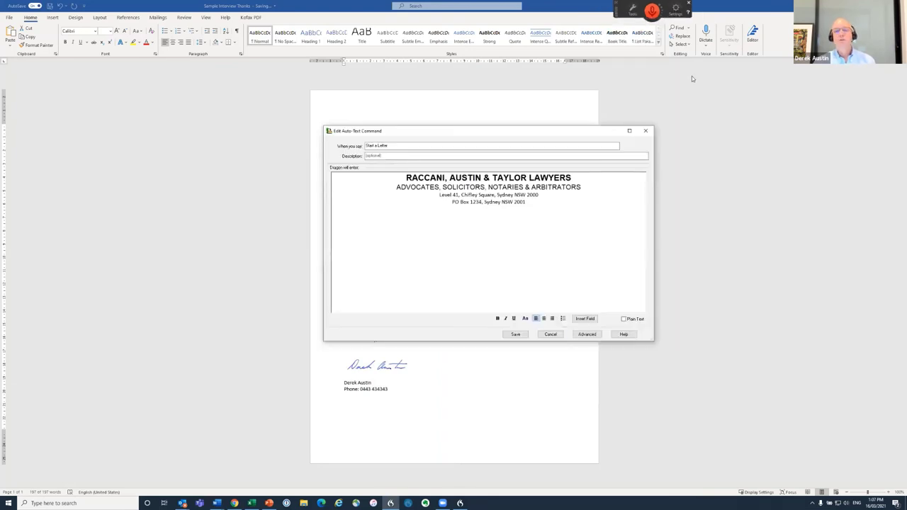
{"action": "left_click", "coordinate": [550, 334]}
{"action": "left_click", "coordinate": [509, 253]}
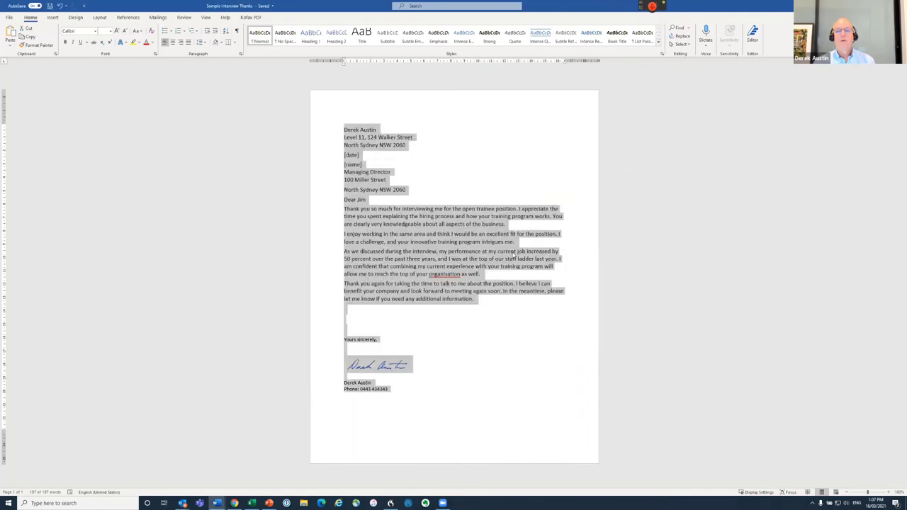
Create a new auto-text command containing the selected letter, name it "My full letter" and save it.
{"action": "left_click", "coordinate": [624, 10]}
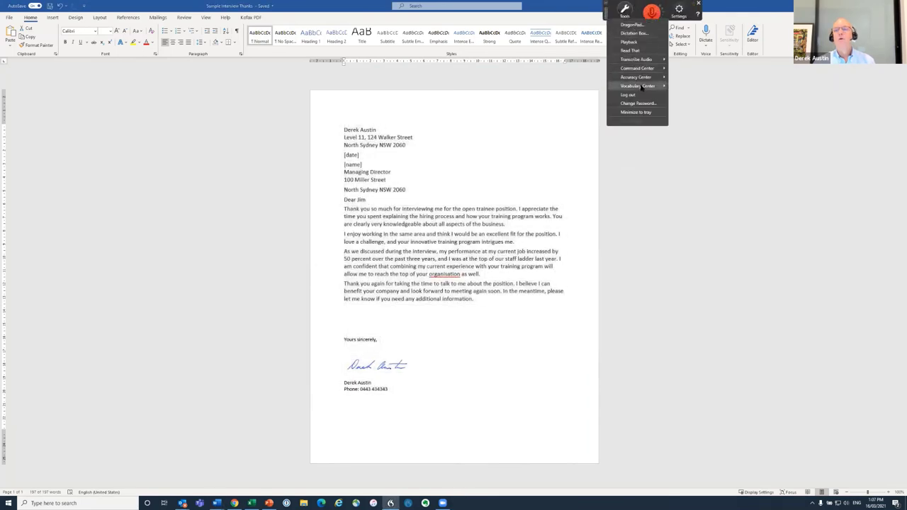
{"action": "mouse_move", "coordinate": [636, 69]}
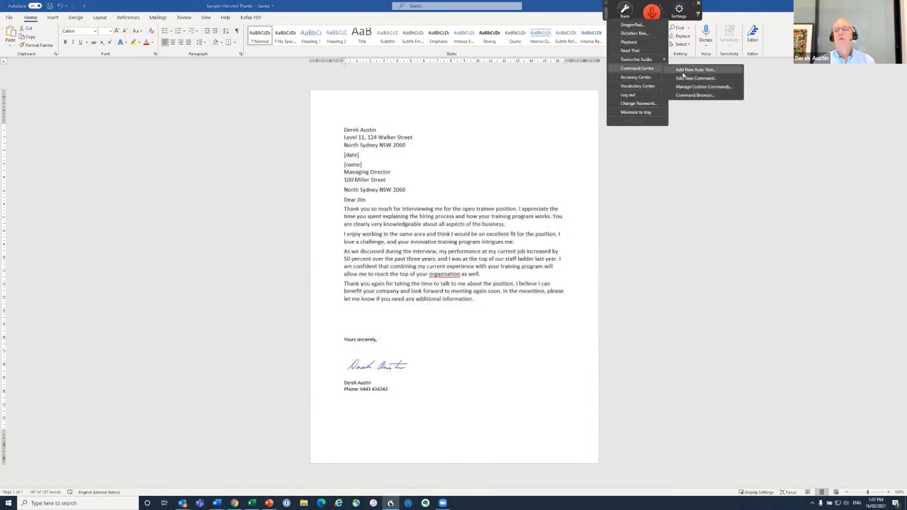
{"action": "left_click", "coordinate": [683, 69]}
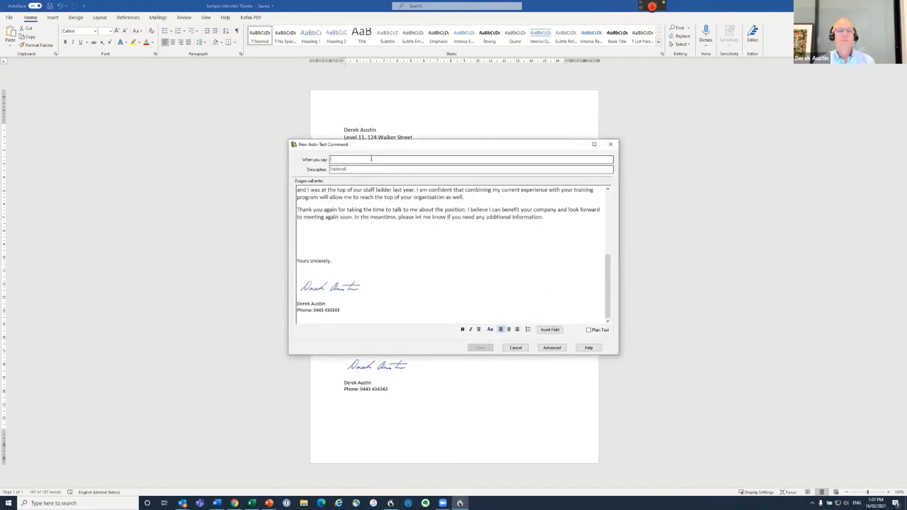
{"action": "type", "text": "My full letter"}
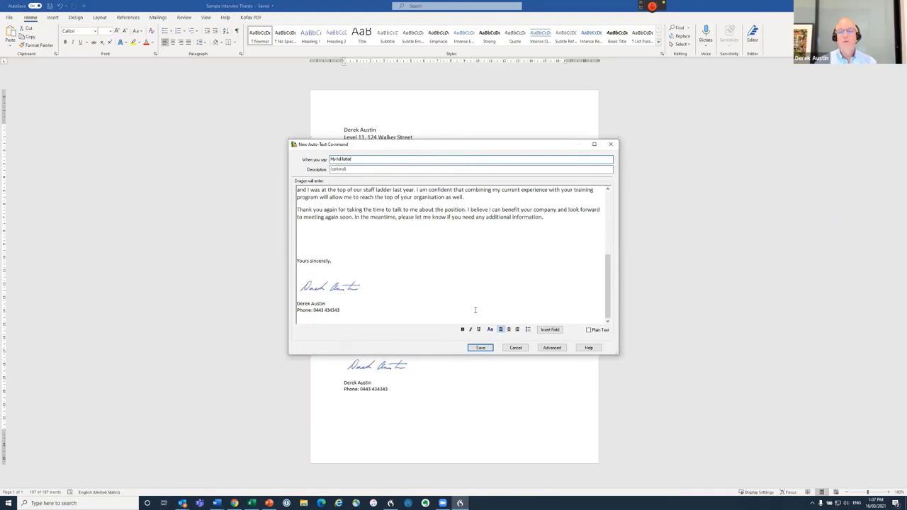
{"action": "left_click", "coordinate": [480, 347]}
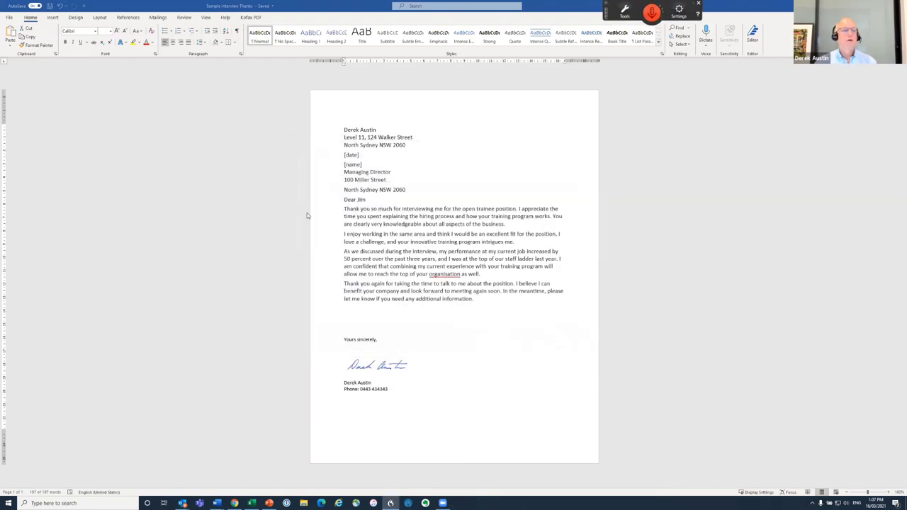
Turn on the Dragon microphone and empty the document, deleting the whole letter and the stray "File menu" bullet.
{"action": "left_click", "coordinate": [625, 10]}
{"action": "left_click", "coordinate": [494, 314]}
{"action": "left_click", "coordinate": [651, 12]}
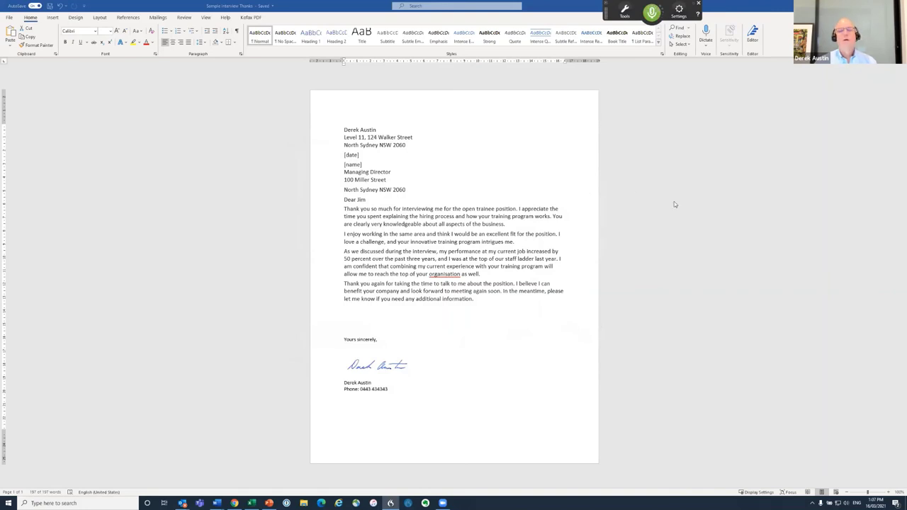
{"action": "key", "text": "ctrl+a"}
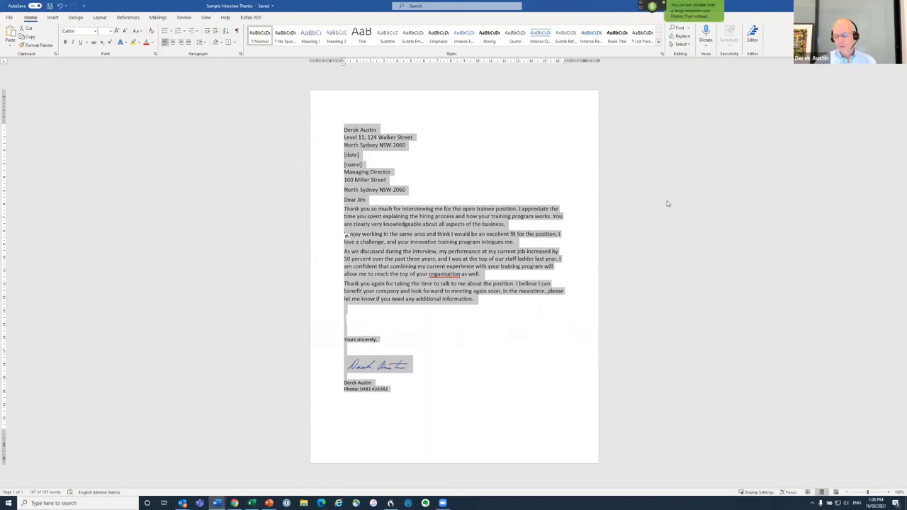
{"action": "key", "text": "Delete"}
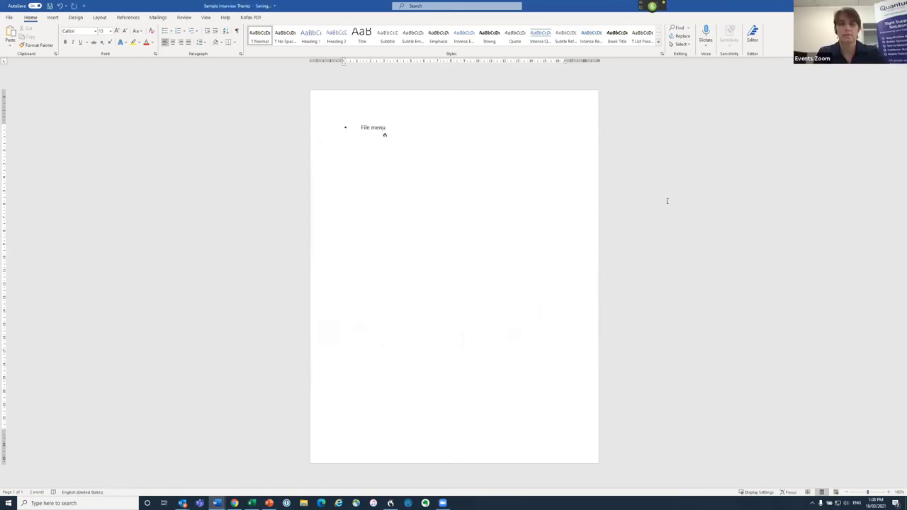
{"action": "left_click", "coordinate": [278, 116]}
{"action": "key", "text": "Delete"}
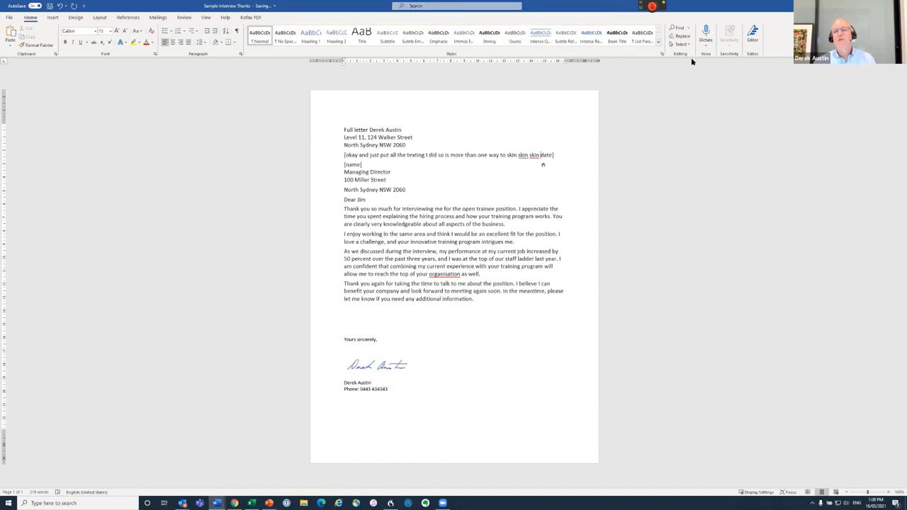
Open a blank DragonPad document.
{"action": "left_click", "coordinate": [625, 12]}
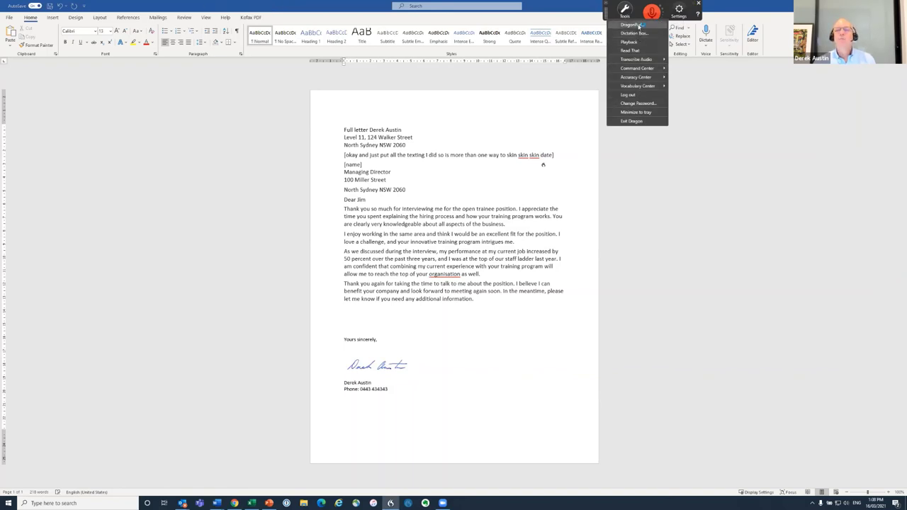
{"action": "left_click", "coordinate": [639, 26]}
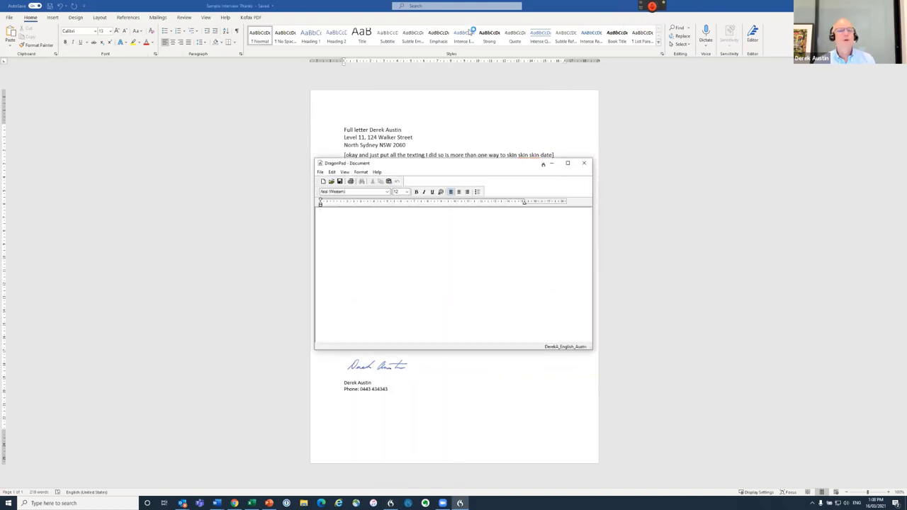
Minimize the open Word document windows behind DragonPad, leaving the blank DragonPad document open.
{"action": "left_click", "coordinate": [699, 130]}
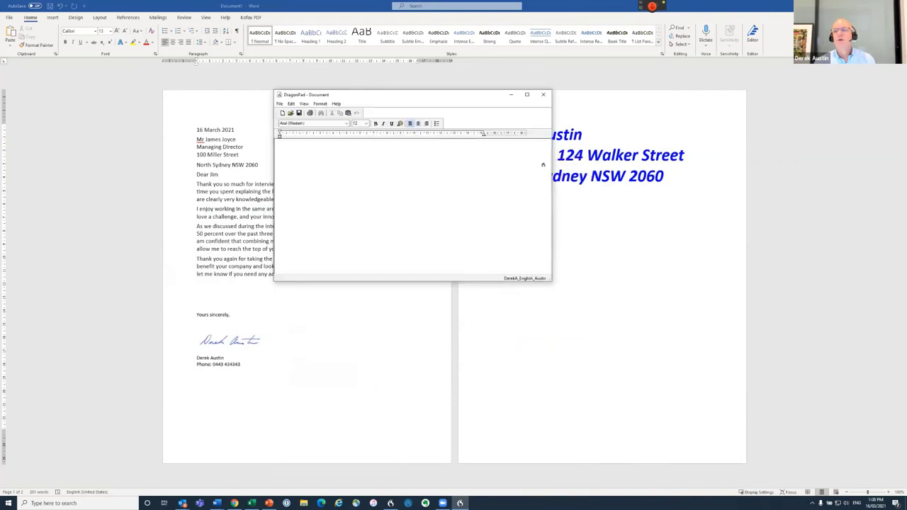
{"action": "key", "text": "alt+Tab"}
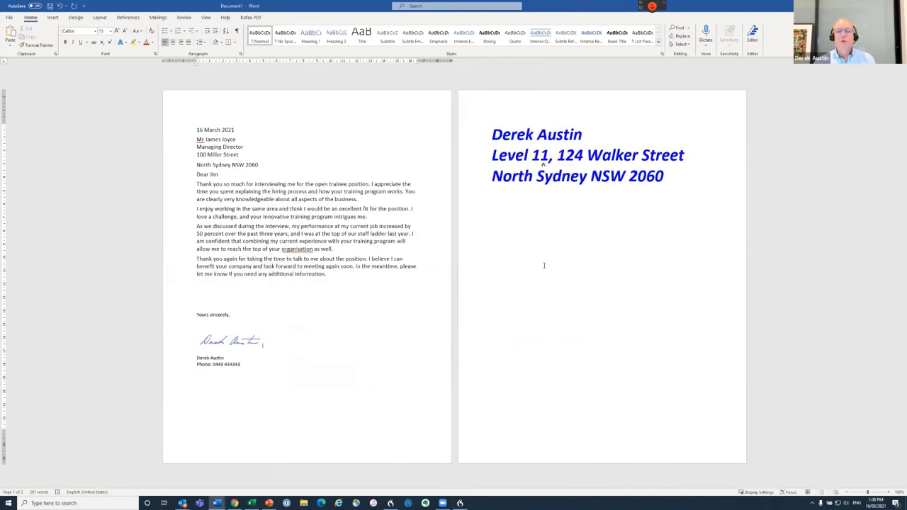
{"action": "key", "text": "super+Down"}
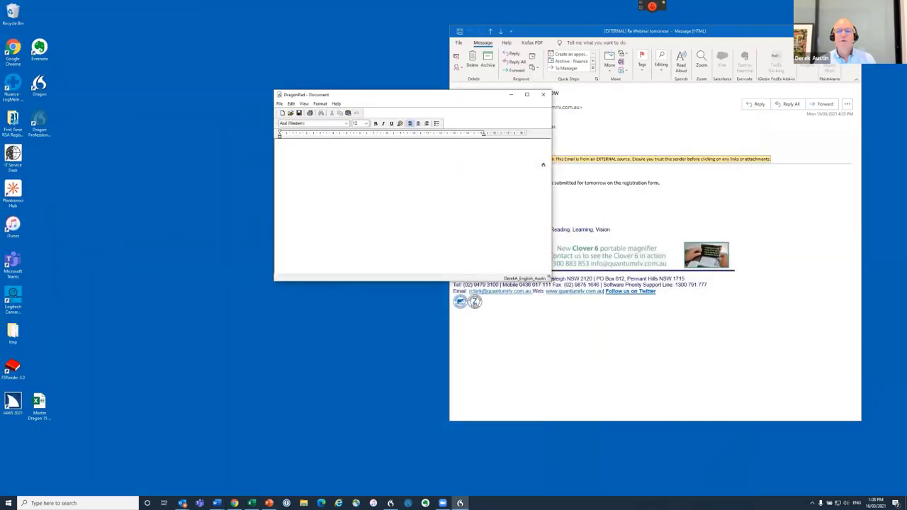
Enlarge the DragonPad window to cover most of the desktop and set its font size to 26.
{"action": "left_click_drag", "start_coordinate": [549, 278], "coordinate": [838, 428]}
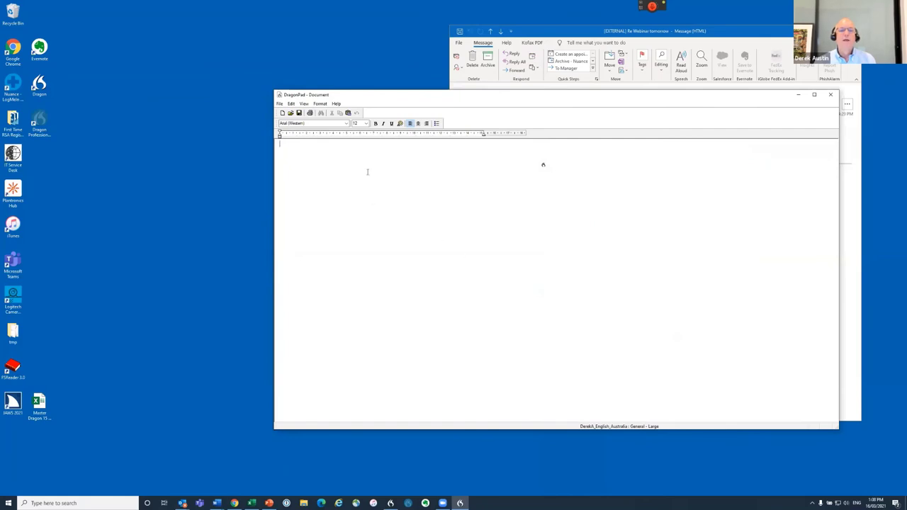
{"action": "left_click", "coordinate": [364, 123]}
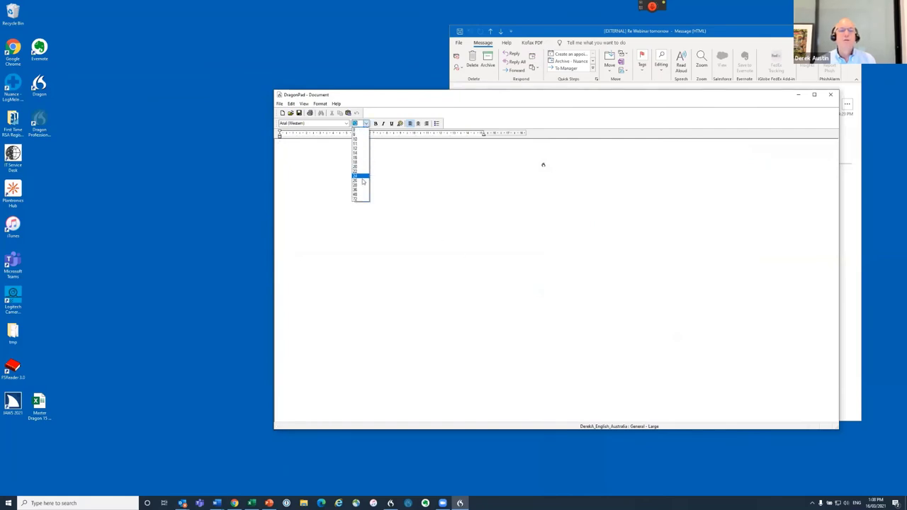
{"action": "left_click", "coordinate": [360, 181]}
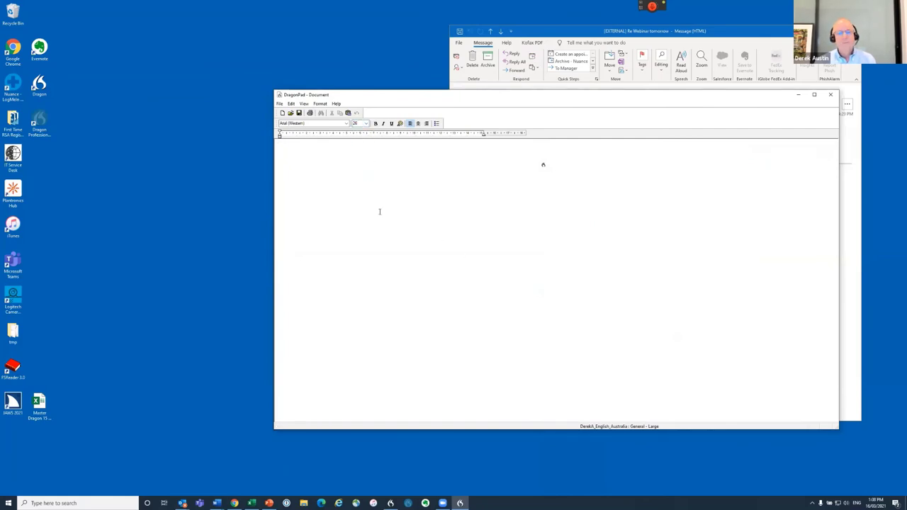